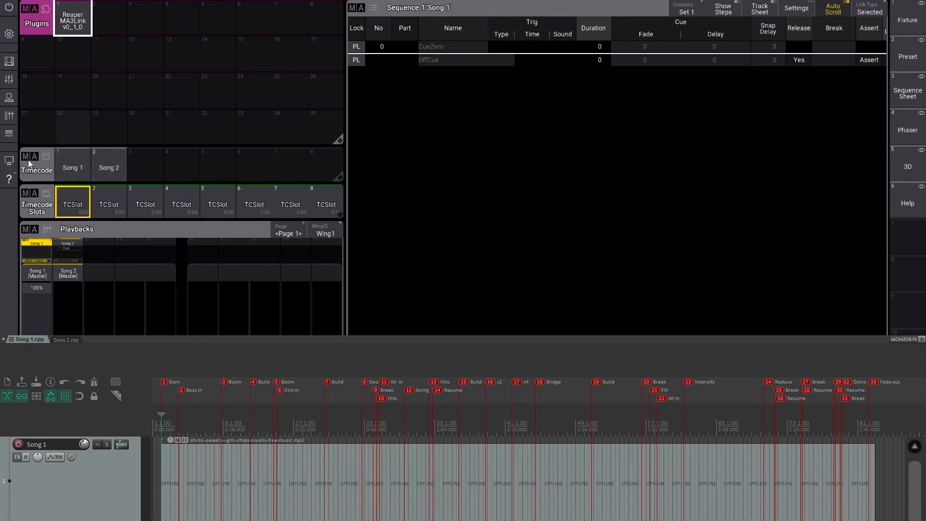
- Open the Song 1 timecode in the editor to inspect its tracks, then close it
{"action": "left_click", "coordinate": [75, 167]}
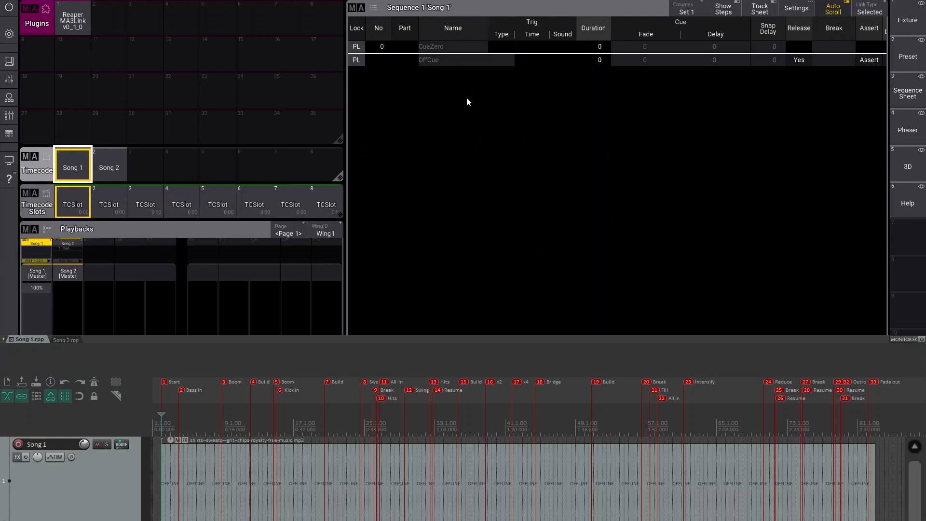
{"action": "right_click", "coordinate": [80, 168]}
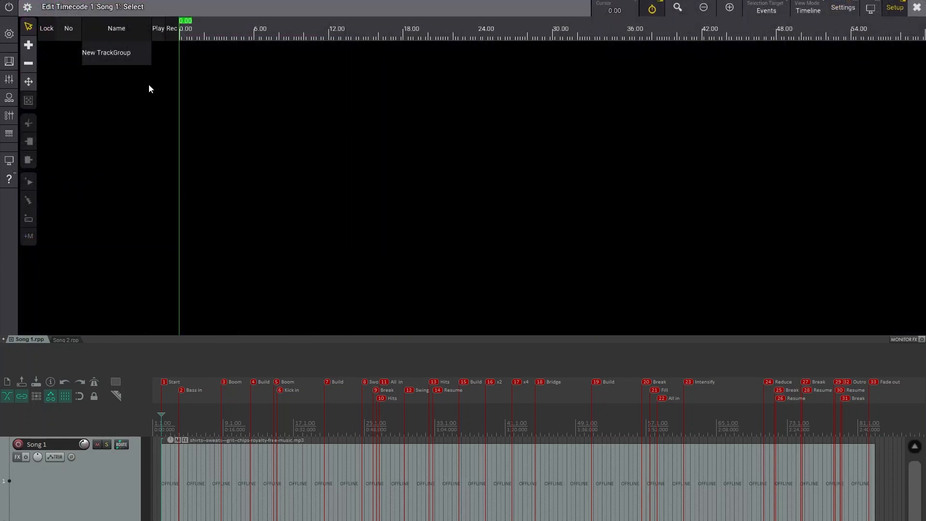
{"action": "key", "text": "Escape"}
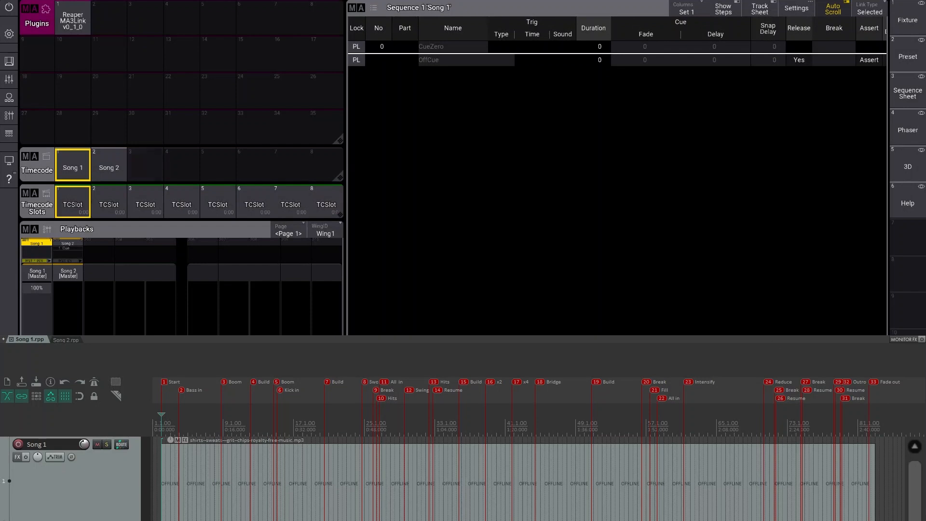
- Run the ReaperMA3Link plugin with IP 127.0.0.1 and port 8081, confirm creating Song 1 cues and events, and keep it running
{"action": "left_click", "coordinate": [360, 453]}
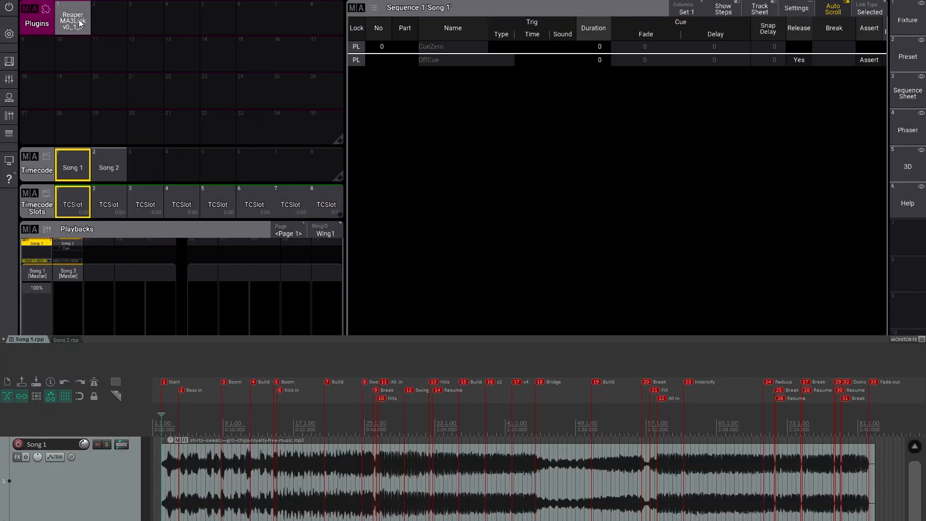
{"action": "left_click", "coordinate": [76, 0]}
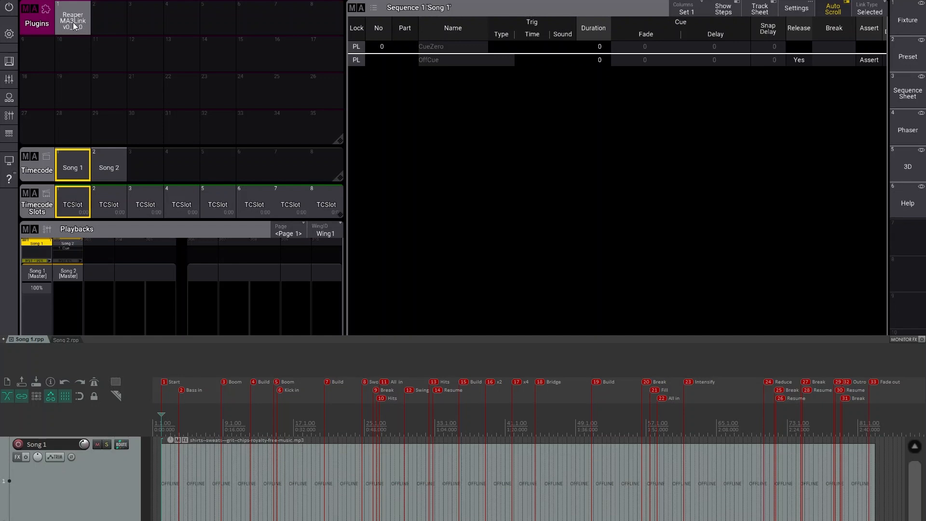
{"action": "left_click", "coordinate": [73, 26]}
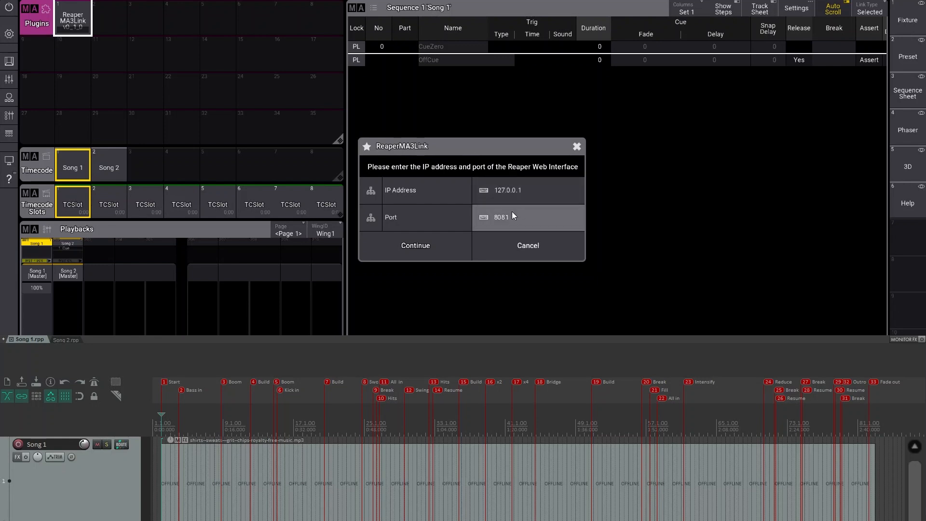
{"action": "left_click", "coordinate": [416, 246]}
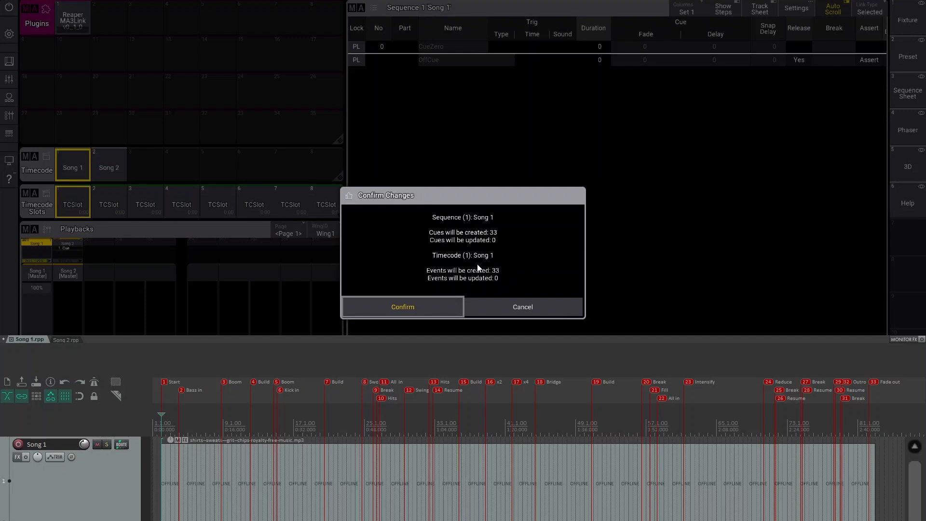
{"action": "left_click", "coordinate": [418, 306]}
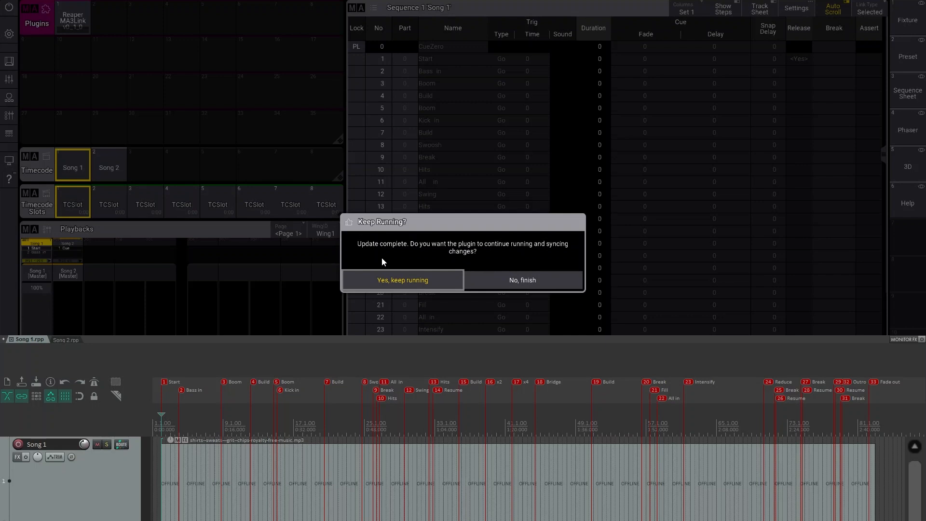
{"action": "left_click", "coordinate": [400, 281]}
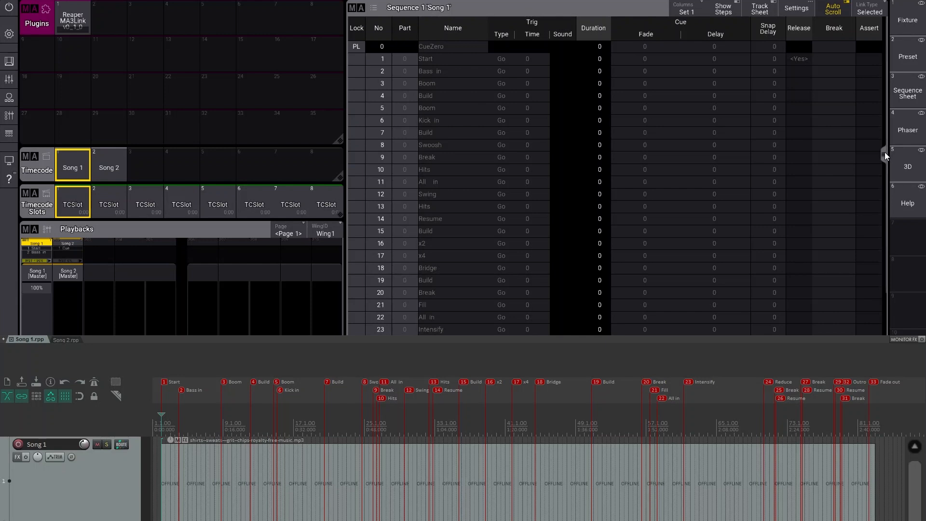
- Open the Song 1 timecode and expand the ReaperLink track group to review the imported events
{"action": "scroll", "coordinate": [891, 149], "scroll_direction": "down", "scroll_amount": 3}
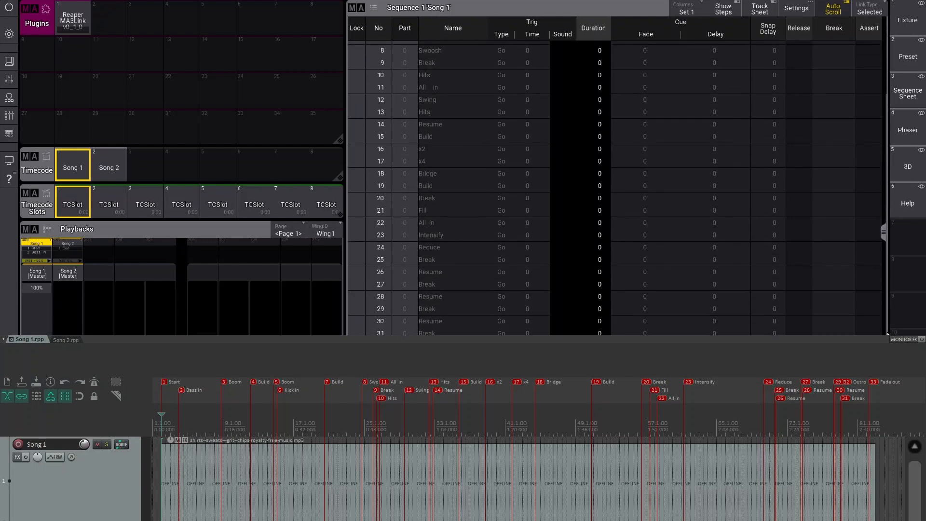
{"action": "left_click", "coordinate": [76, 167]}
{"action": "left_click", "coordinate": [93, 48]}
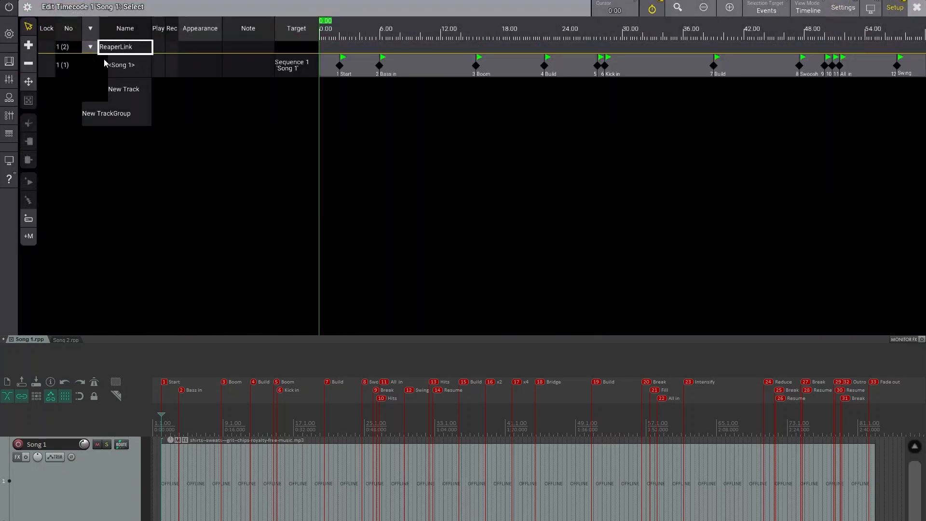
{"action": "left_click", "coordinate": [129, 68]}
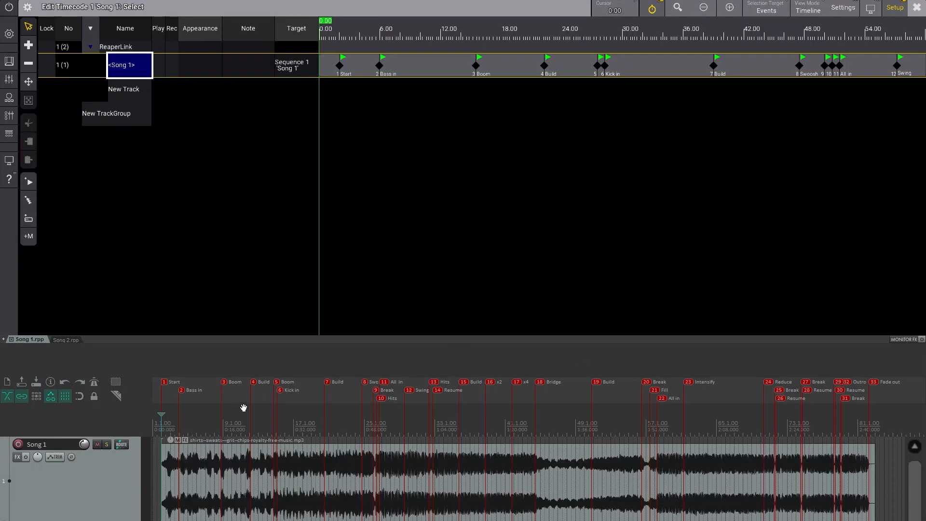
- Place the Reaper edit cursor just after the Bass in marker and add a marker named (2.5) Rise there
{"action": "mouse_move", "coordinate": [183, 396]}
{"action": "left_mouse_down"}
{"action": "mouse_move", "coordinate": [189, 391]}
{"action": "mouse_move", "coordinate": [176, 391]}
{"action": "mouse_move", "coordinate": [196, 389]}
{"action": "mouse_move", "coordinate": [181, 394]}
{"action": "left_mouse_up"}
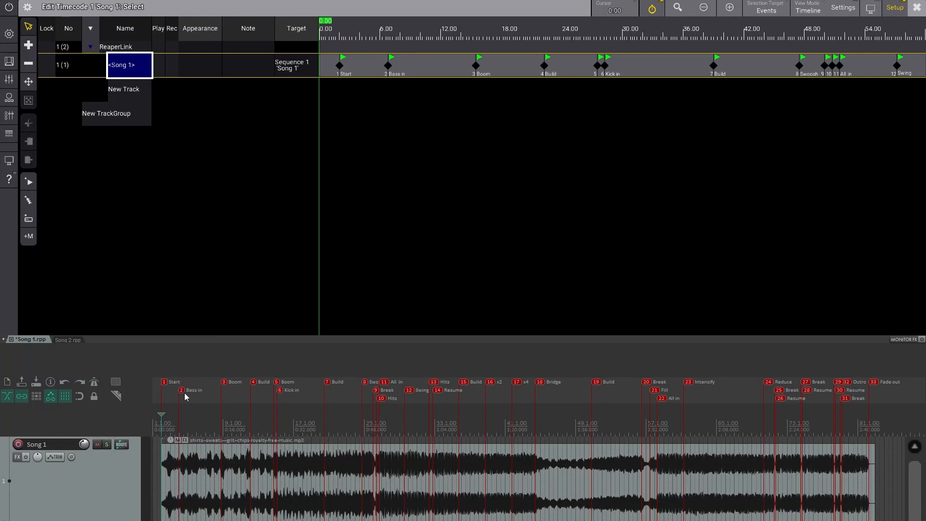
{"action": "left_click", "coordinate": [208, 517]}
{"action": "left_click", "coordinate": [202, 516]}
{"action": "left_click", "coordinate": [199, 517]}
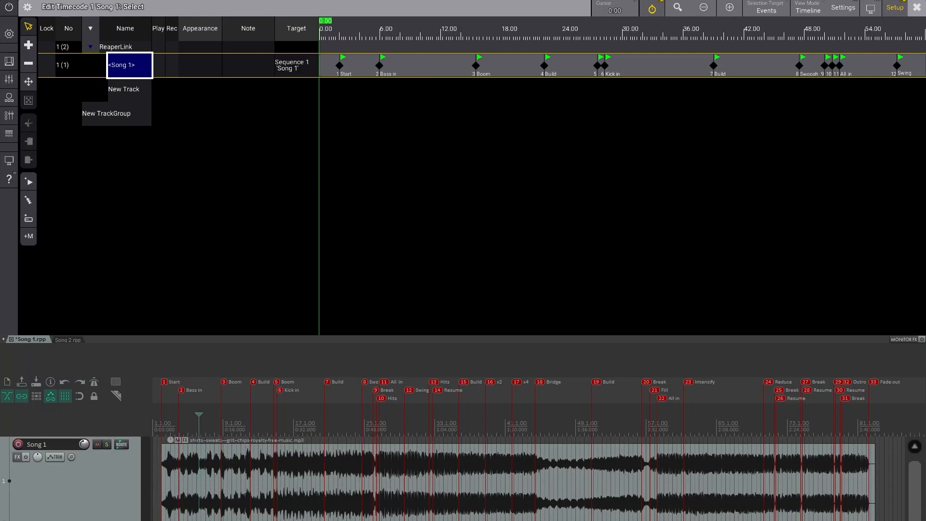
{"action": "key", "text": "Escape"}
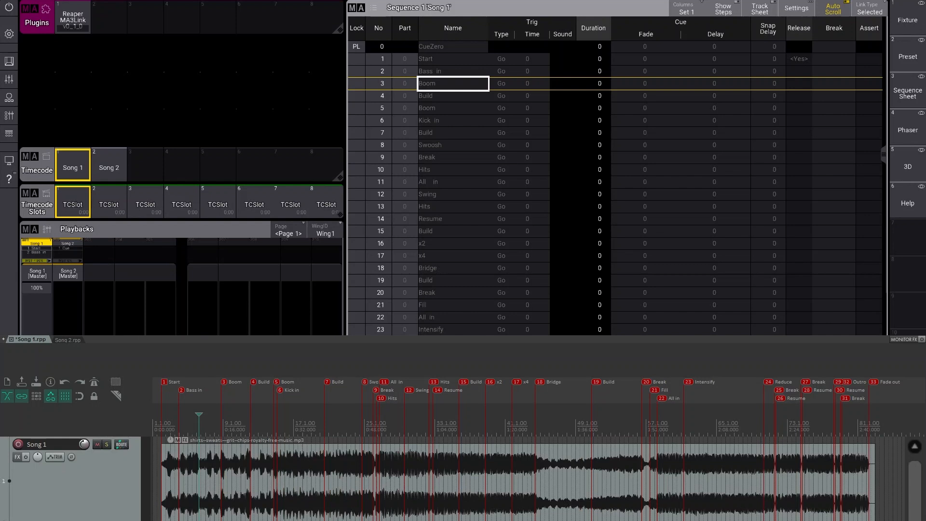
{"action": "key", "text": "shift+m"}
{"action": "mouse_move", "coordinate": [275, 320]}
{"action": "left_mouse_down"}
{"action": "mouse_move", "coordinate": [434, 520]}
{"action": "mouse_move", "coordinate": [410, 371]}
{"action": "left_mouse_up"}
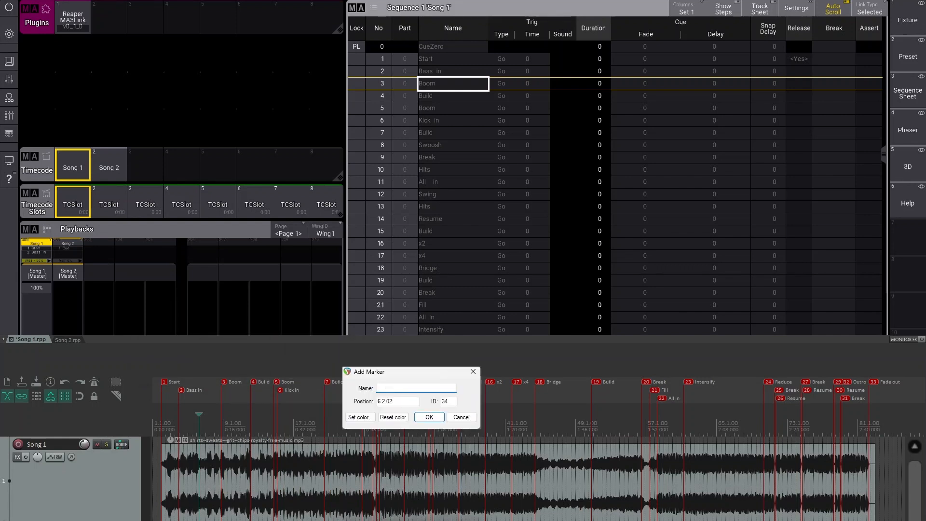
{"action": "type", "text": "(2.5) Rise"}
{"action": "key", "text": "Return"}
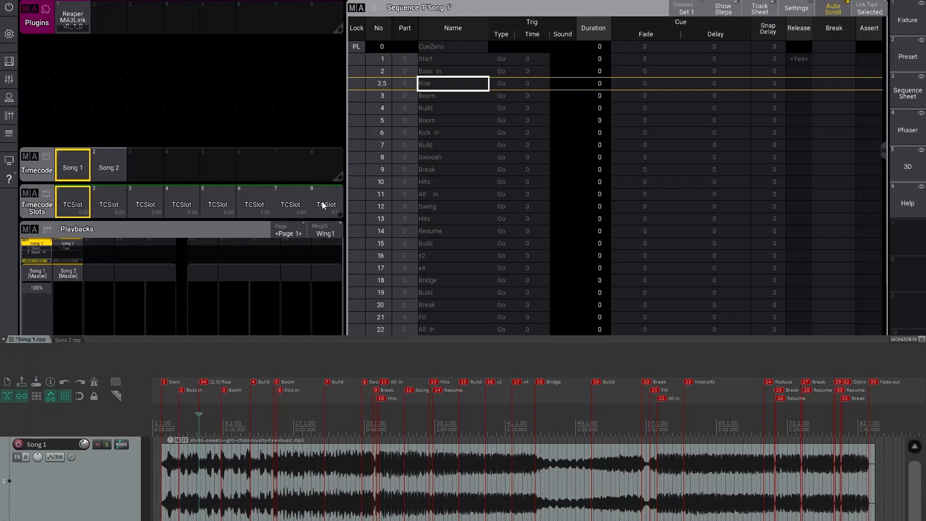
- Remove the (2.5) Rise marker from the Reaper project and delete the 2.5 Rise event from the Song 1 timecode
{"action": "left_click", "coordinate": [71, 166]}
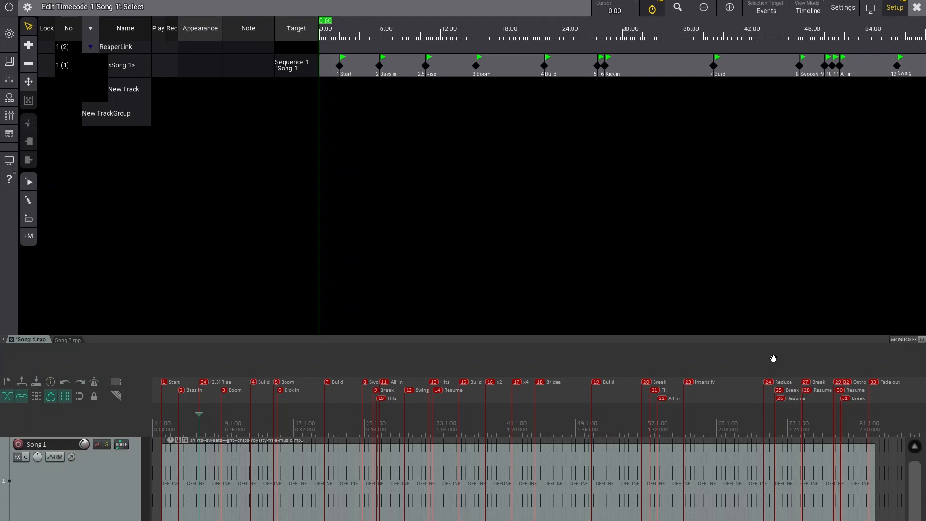
{"action": "right_click", "coordinate": [202, 382]}
{"action": "left_click", "coordinate": [214, 398]}
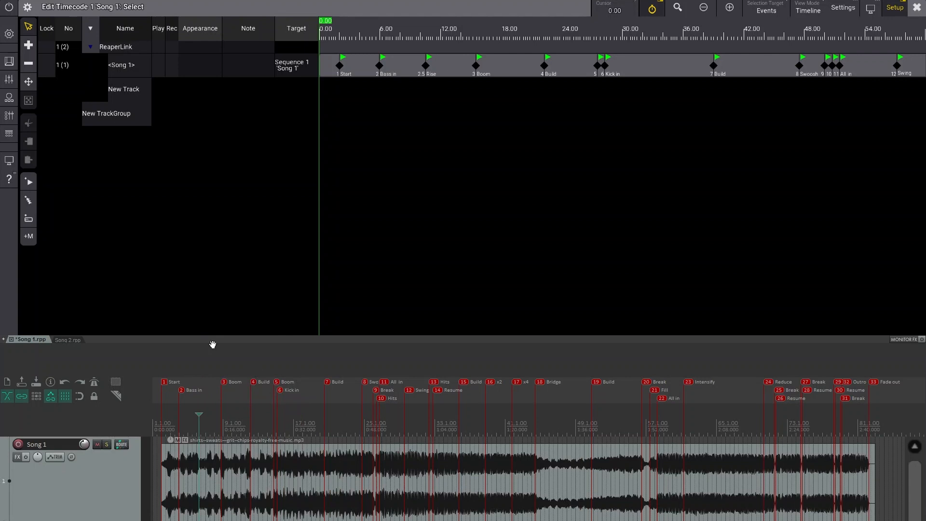
{"action": "left_click", "coordinate": [539, 196]}
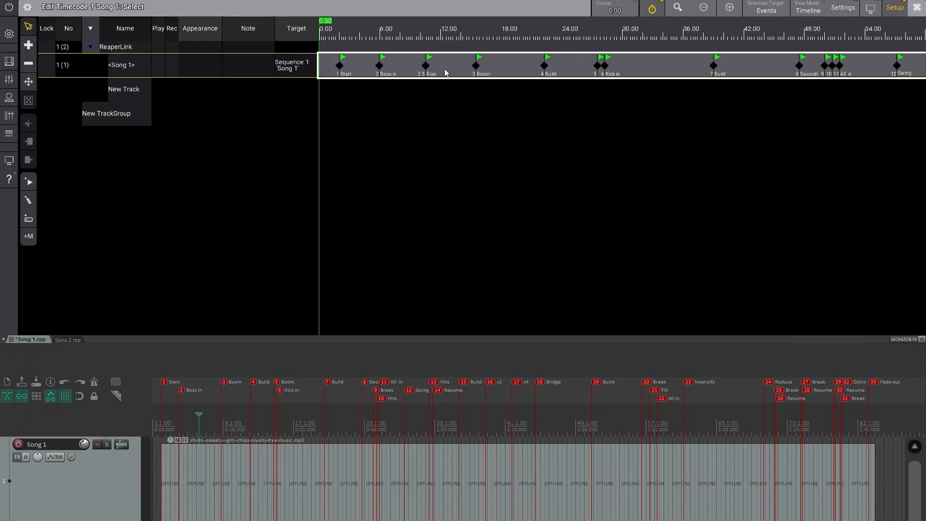
{"action": "left_click", "coordinate": [426, 65]}
{"action": "key", "text": "Delete"}
{"action": "left_click", "coordinate": [917, 7]}
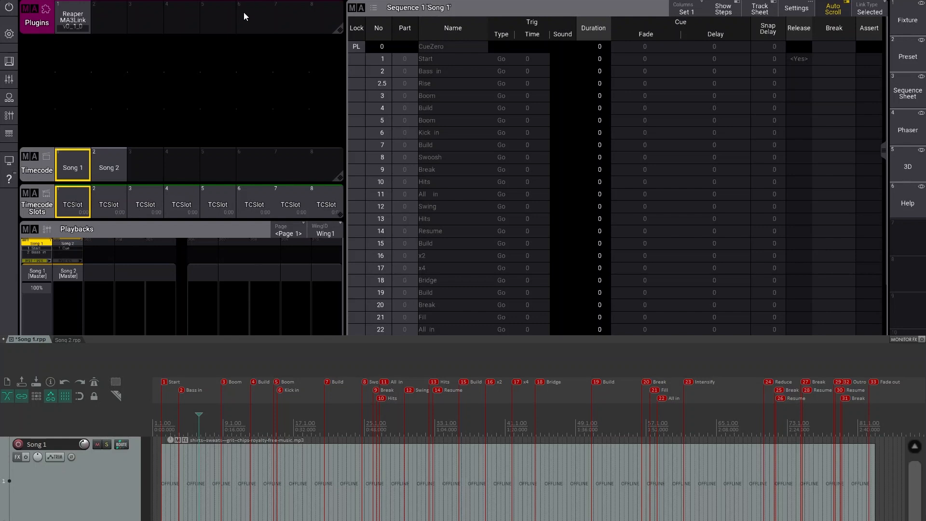
- Switch to the Song 2 timecode, sequence and Reaper project, then run the plugin to sync Song 2 markers, keeping it running
{"action": "left_click", "coordinate": [72, 20]}
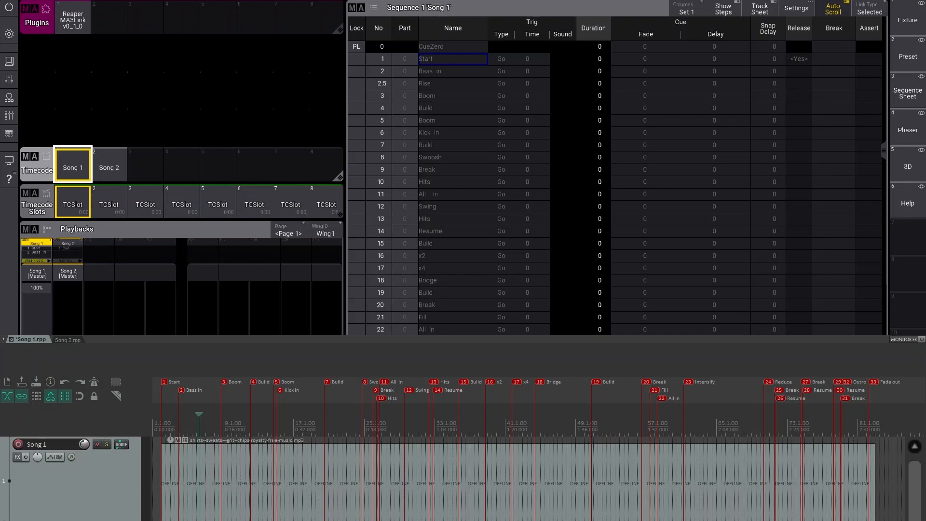
{"action": "left_click", "coordinate": [113, 167]}
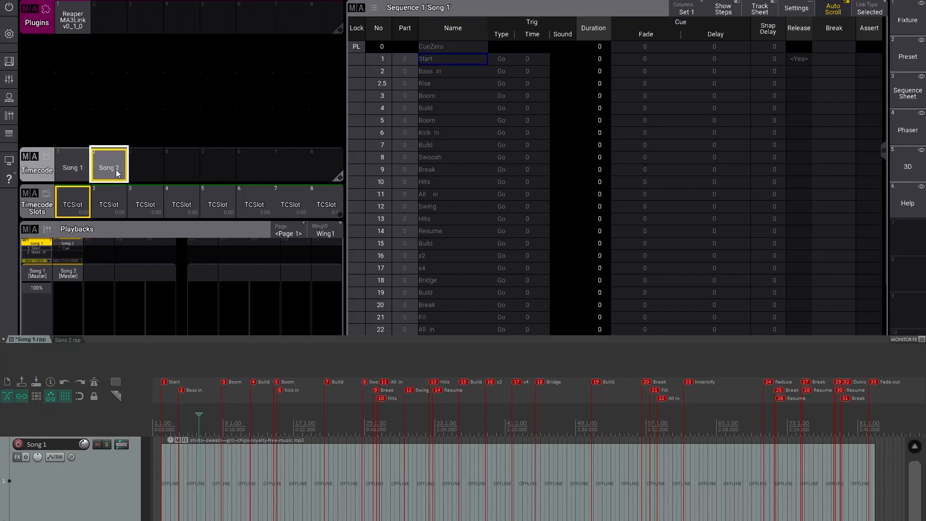
{"action": "left_click", "coordinate": [77, 253]}
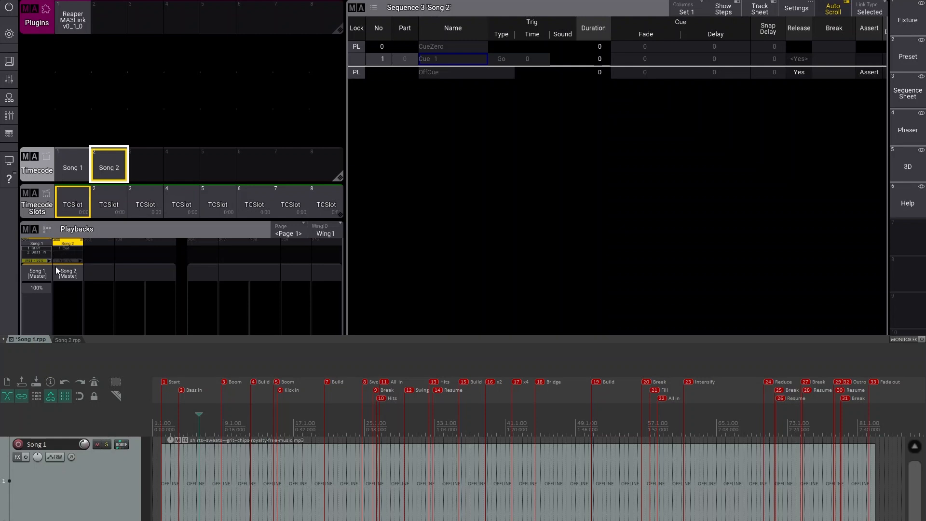
{"action": "left_click", "coordinate": [66, 340]}
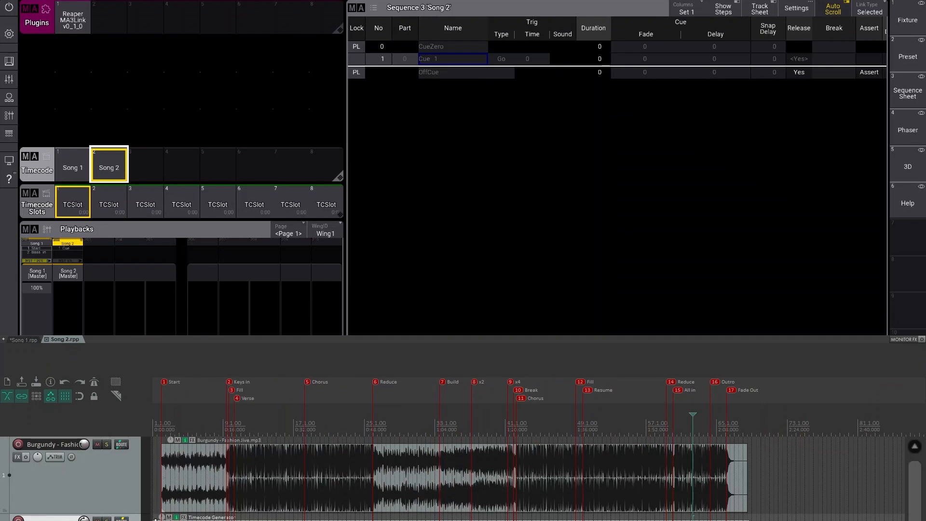
{"action": "left_click", "coordinate": [73, 24]}
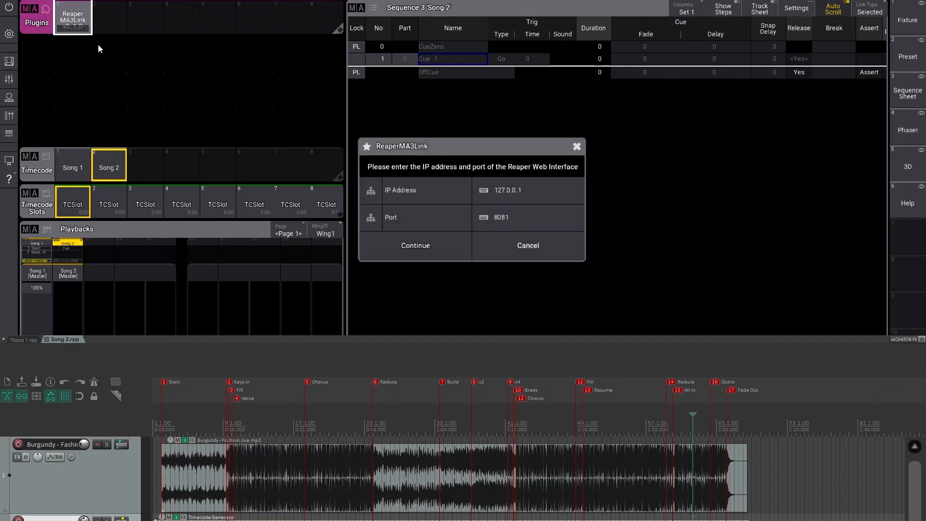
{"action": "left_click", "coordinate": [416, 245]}
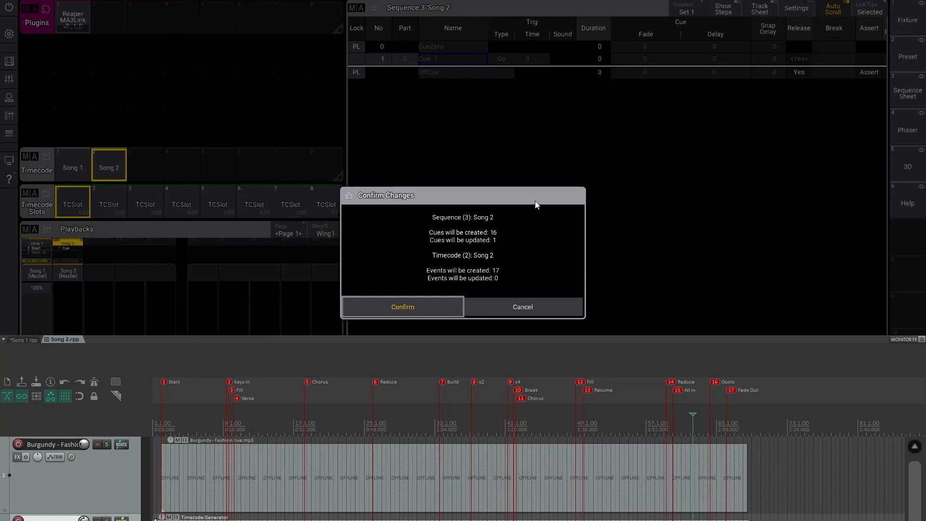
{"action": "left_click", "coordinate": [413, 300]}
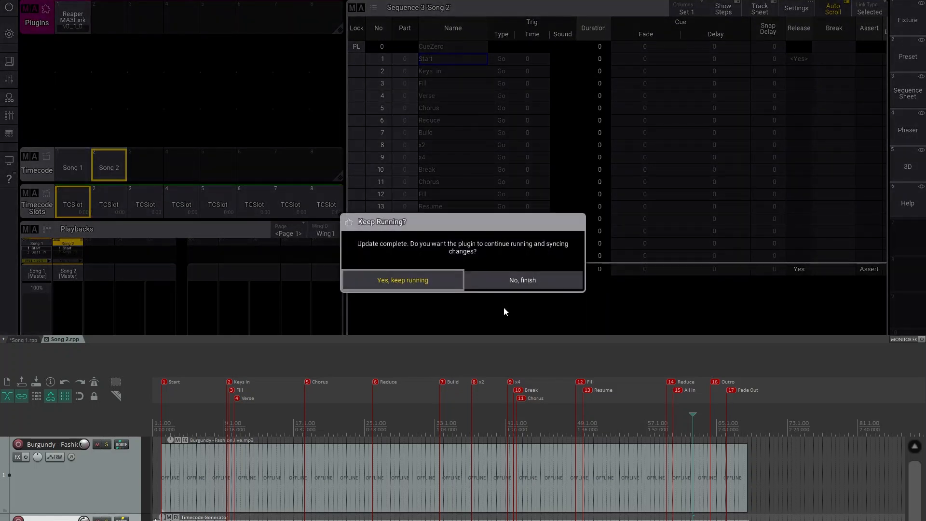
{"action": "left_click", "coordinate": [424, 285]}
- Open the Song 2 timecode with the ReaperLink group expanded to review its events, then close it
{"action": "left_click", "coordinate": [102, 167]}
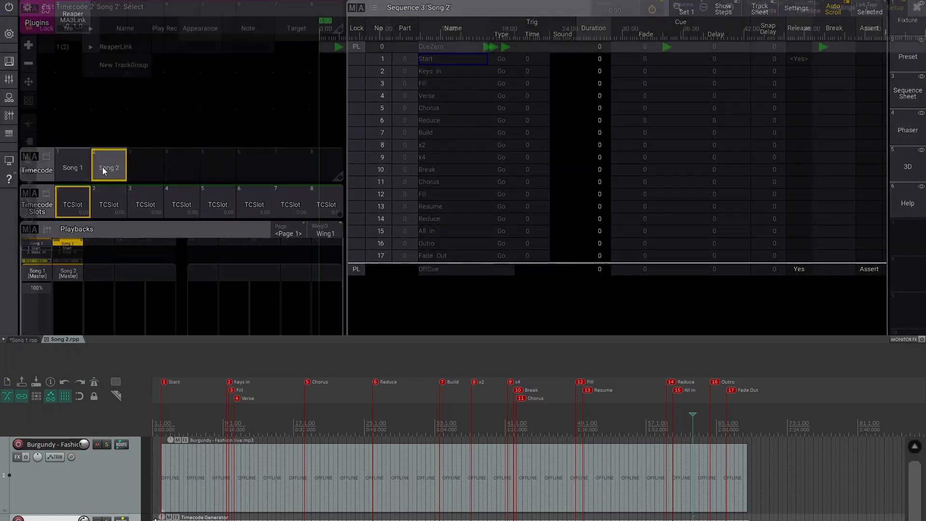
{"action": "left_click", "coordinate": [89, 48]}
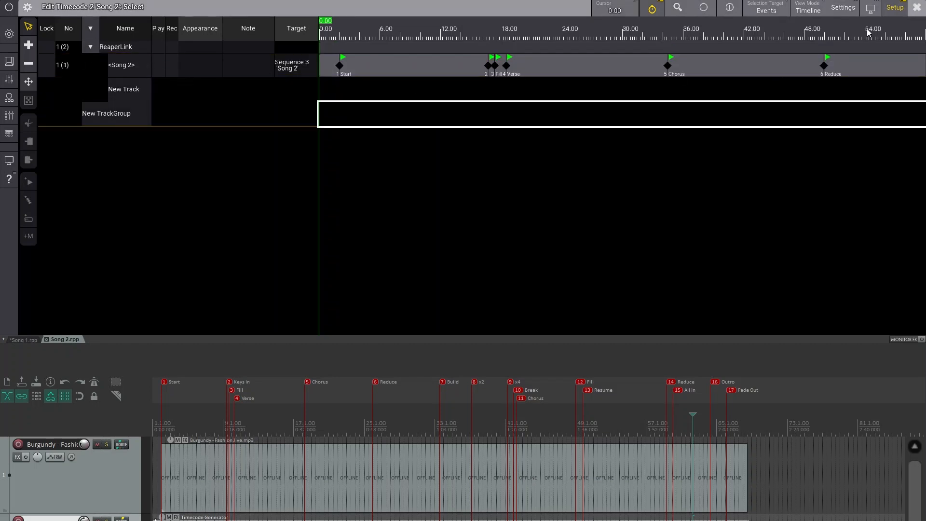
{"action": "left_click", "coordinate": [916, 7]}
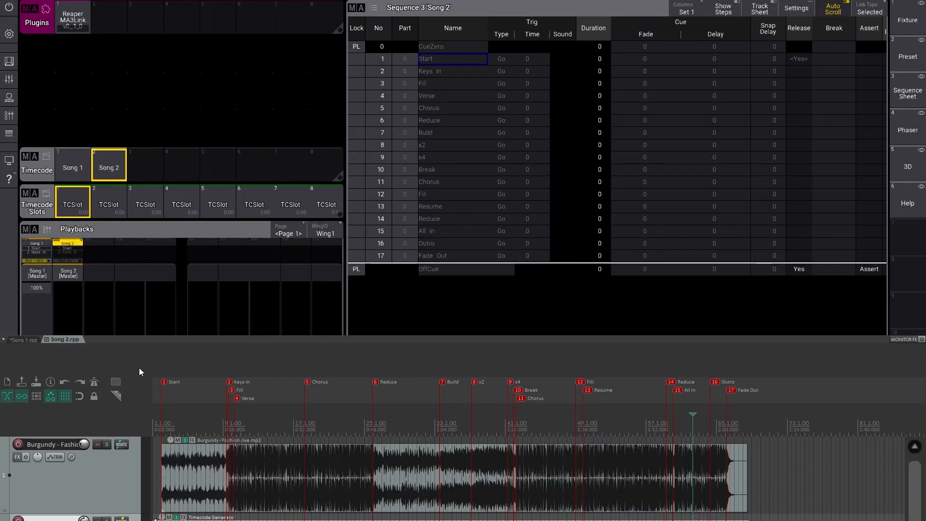
- Switch the Reaper project to Song 1.rpp and cancel the resulting sync into Song 2
{"action": "left_click", "coordinate": [25, 340]}
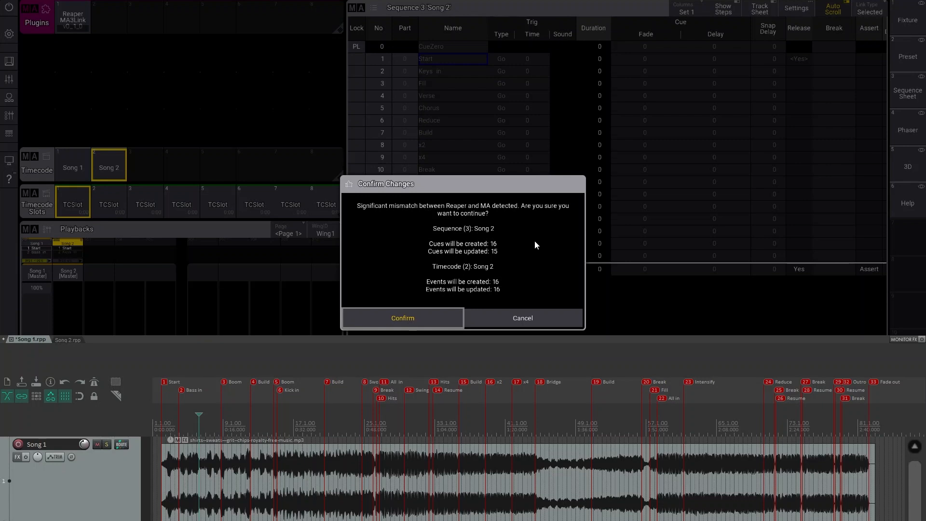
{"action": "left_click", "coordinate": [536, 316]}
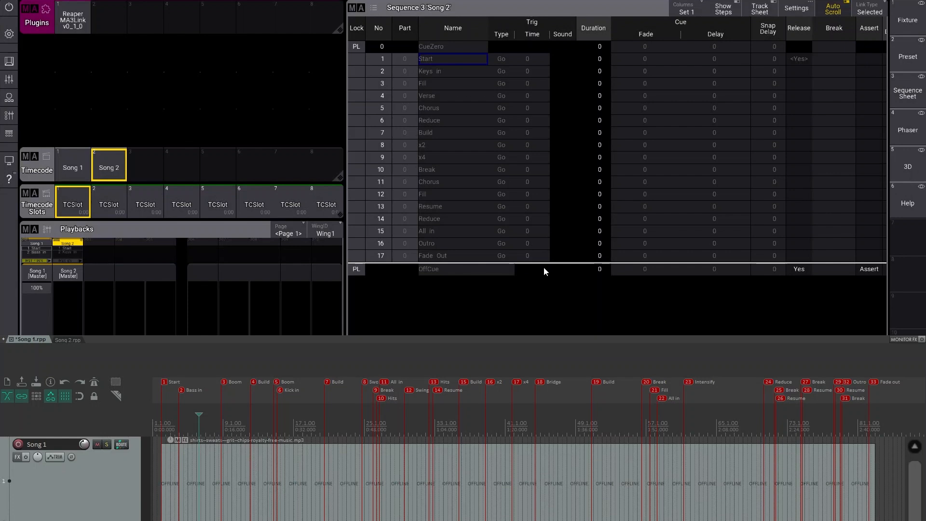
- Switch to REAPER and open its preferences to view the Control/OSC/web settings
{"action": "key", "text": "alt+Tab"}
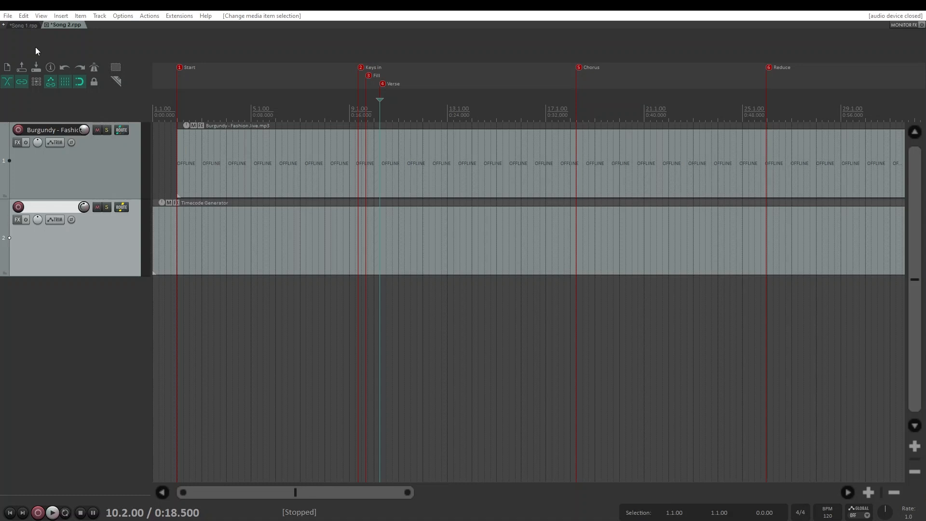
{"action": "left_click", "coordinate": [123, 15]}
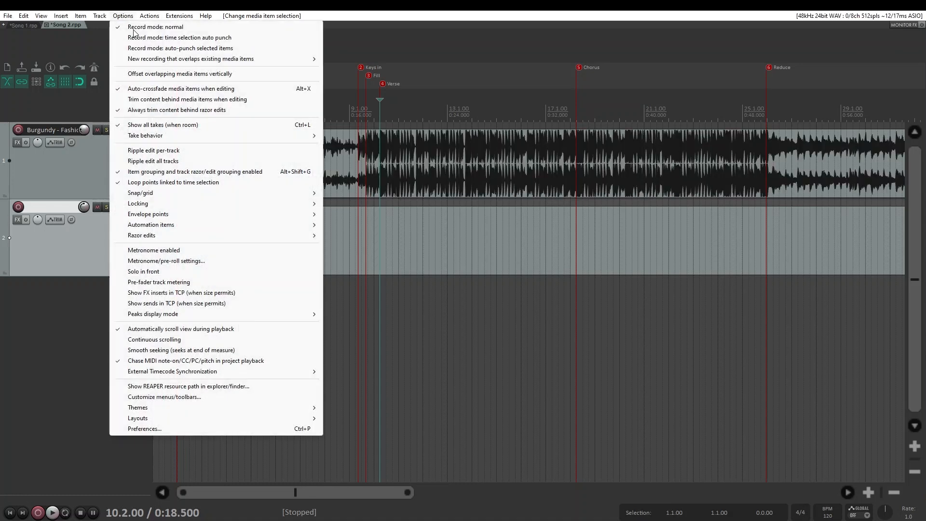
{"action": "left_click", "coordinate": [186, 428]}
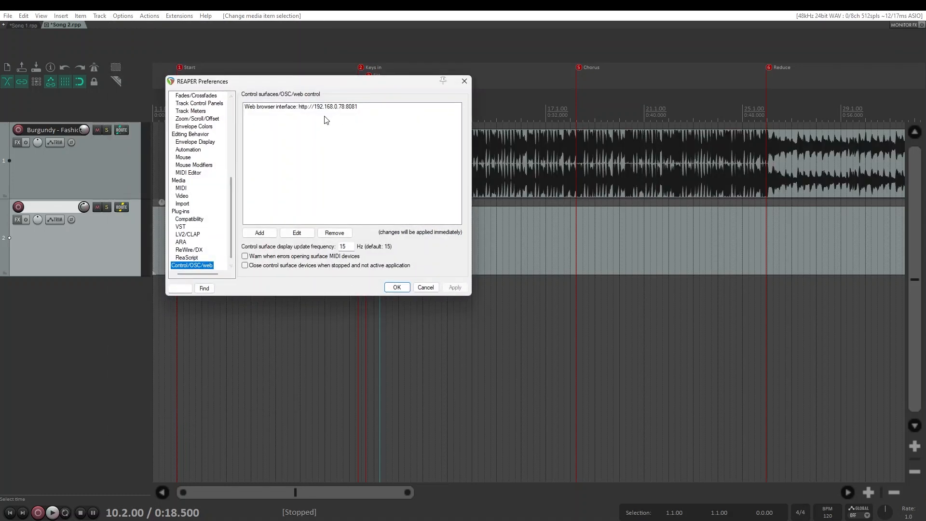